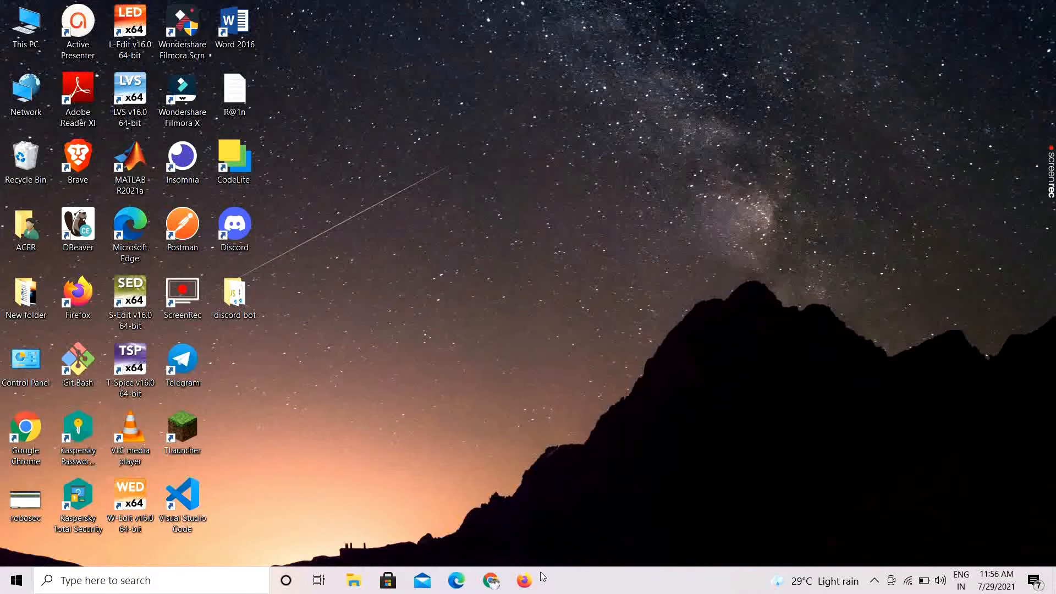
Open Google Chrome, search Google for node, and open the Node.js website from the results.
click(490, 581)
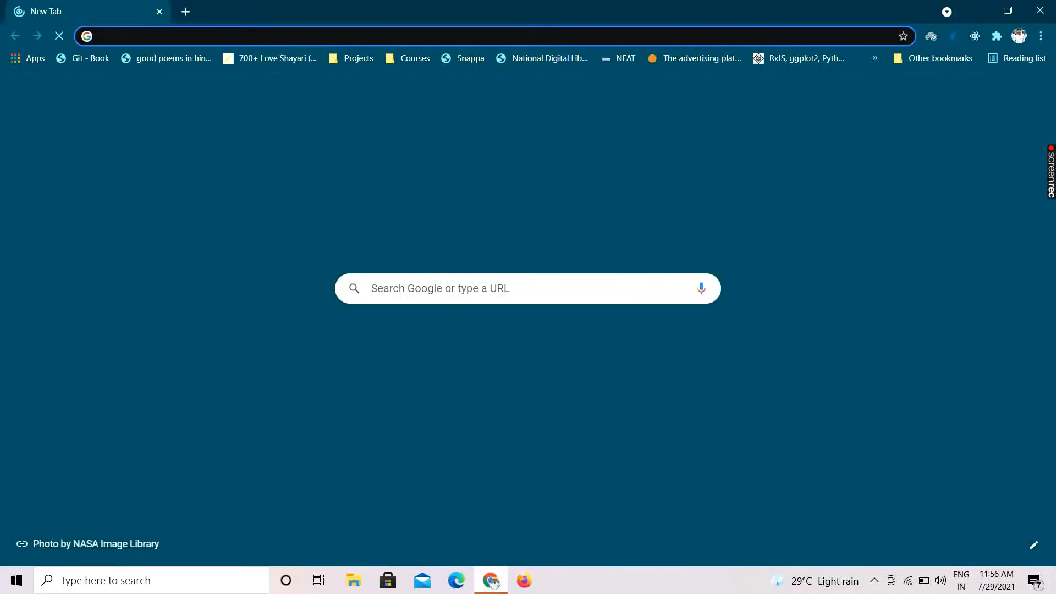
text(boder)
key(BackSpace)
key(BackSpace)
key(BackSpace)
key(BackSpace)
key(BackSpace)
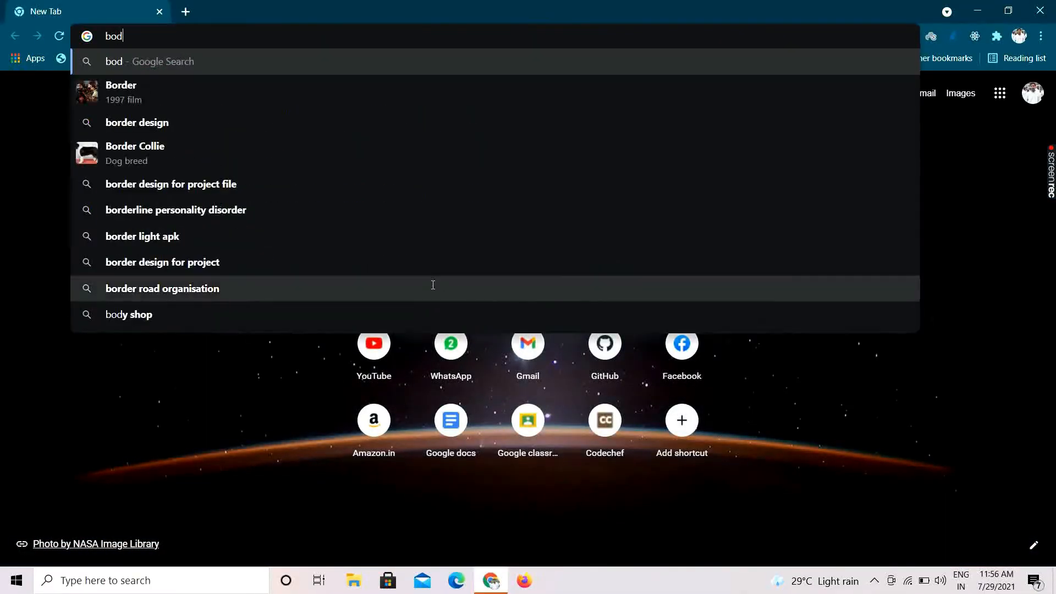
text(nod)
key(Return)
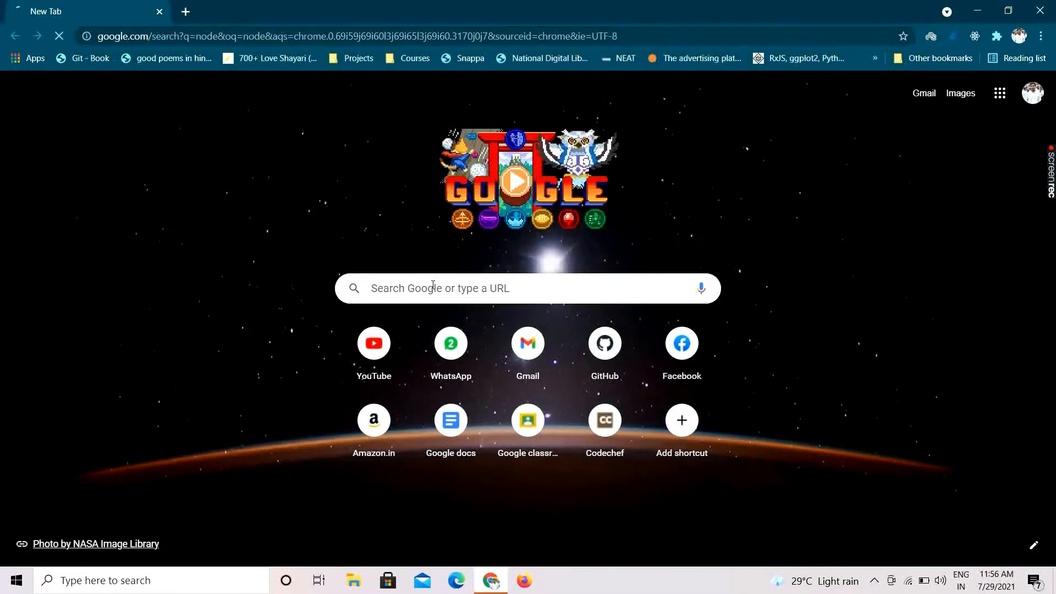
click(168, 205)
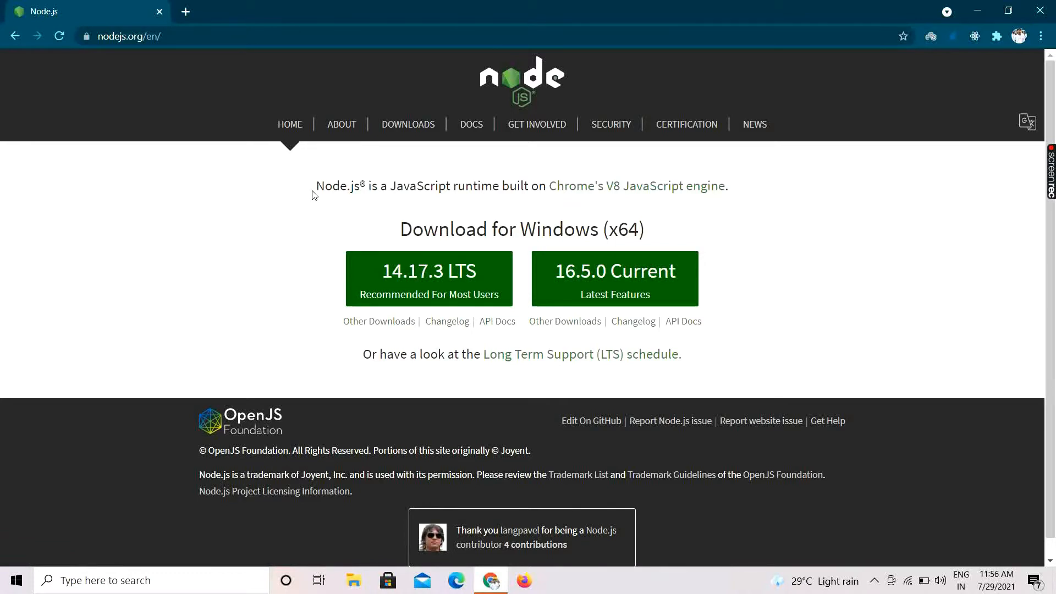
Download the Node.js 14.17.3 LTS installer for Windows and launch the downloaded node-v14.17.3-x64.msi file.
key(ctrl+plus)
key(ctrl+plus)
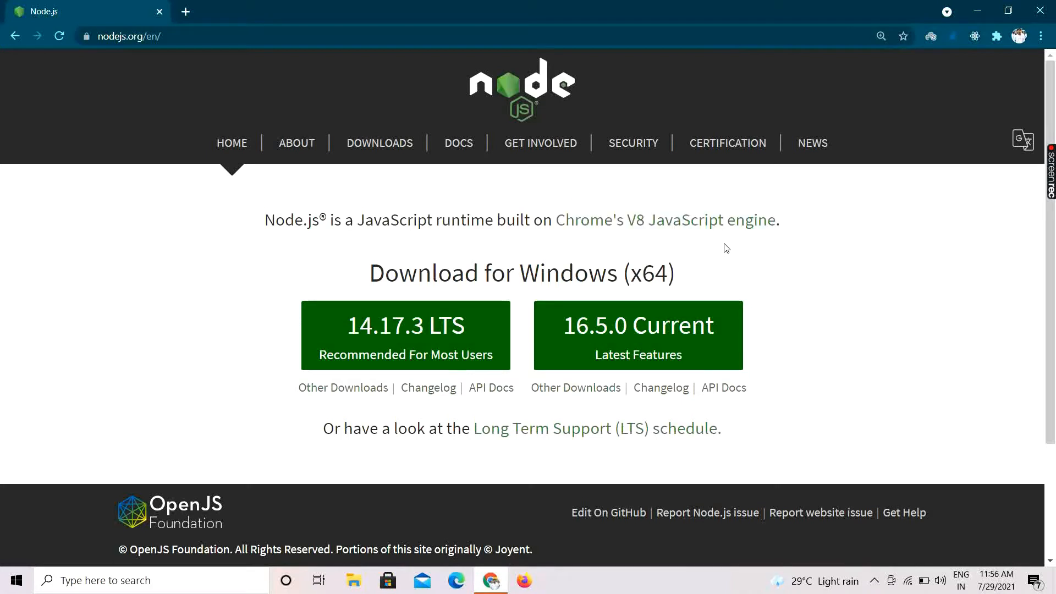
scroll(830, 330, down, 1)
scroll(831, 330, up, 1)
scroll(830, 330, down, 1)
scroll(830, 330, up, 1)
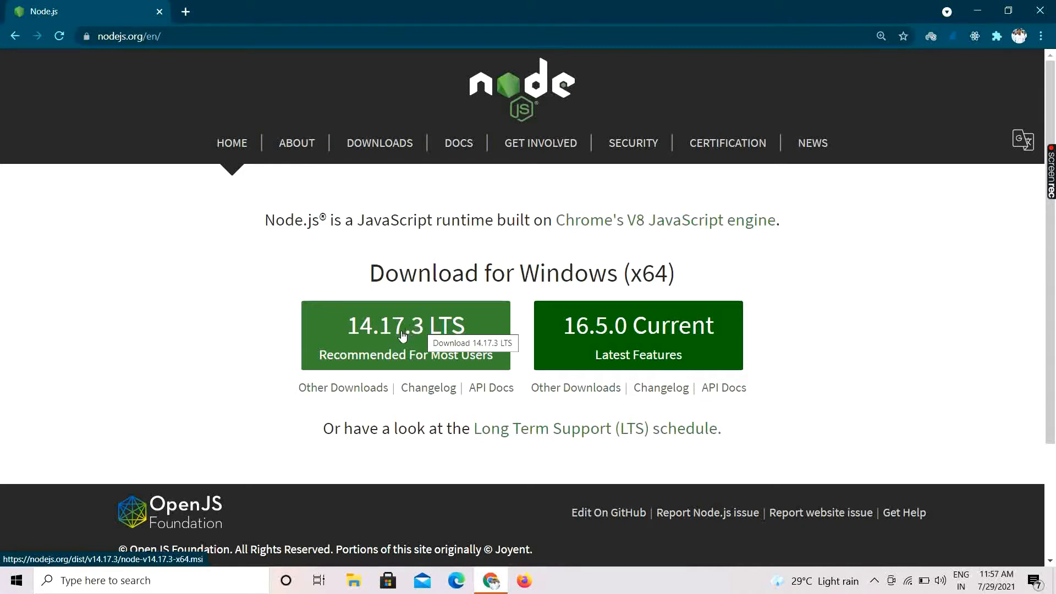
click(377, 337)
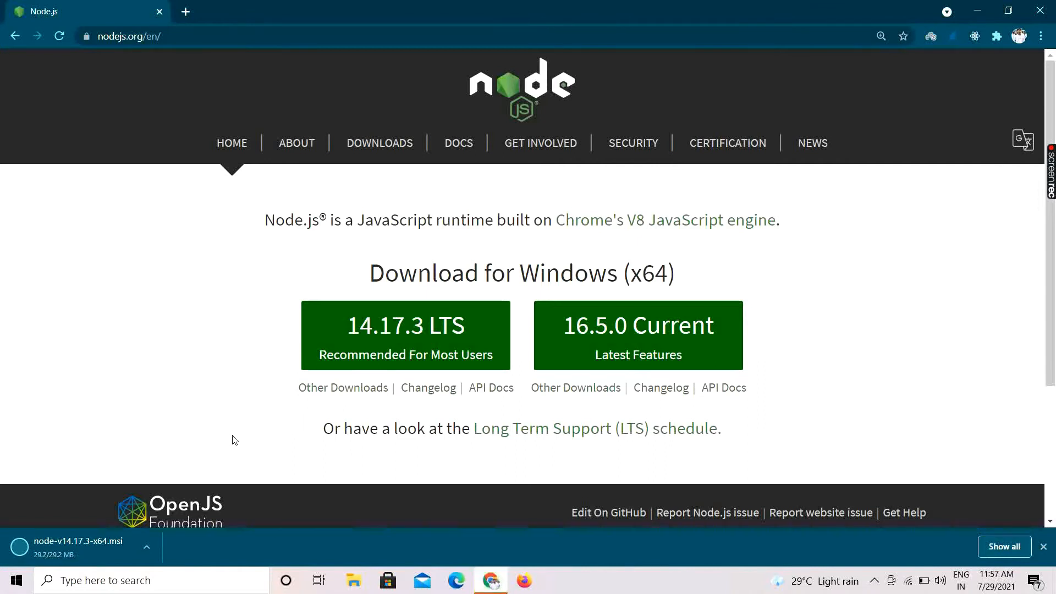
click(104, 548)
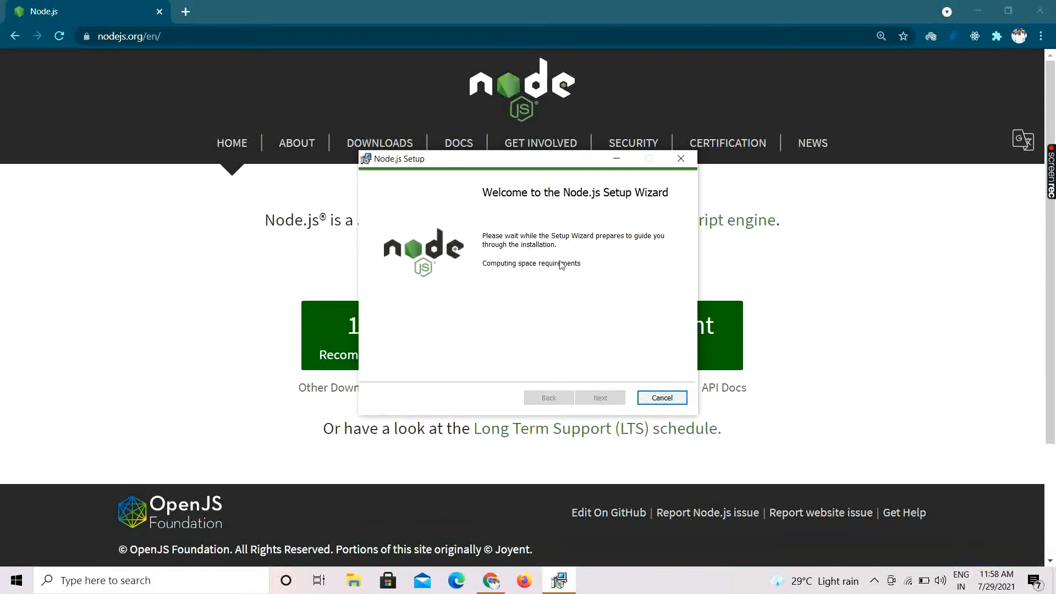
Start the Node.js Setup Wizard and accept the terms of its End-User License Agreement.
click(646, 397)
click(550, 314)
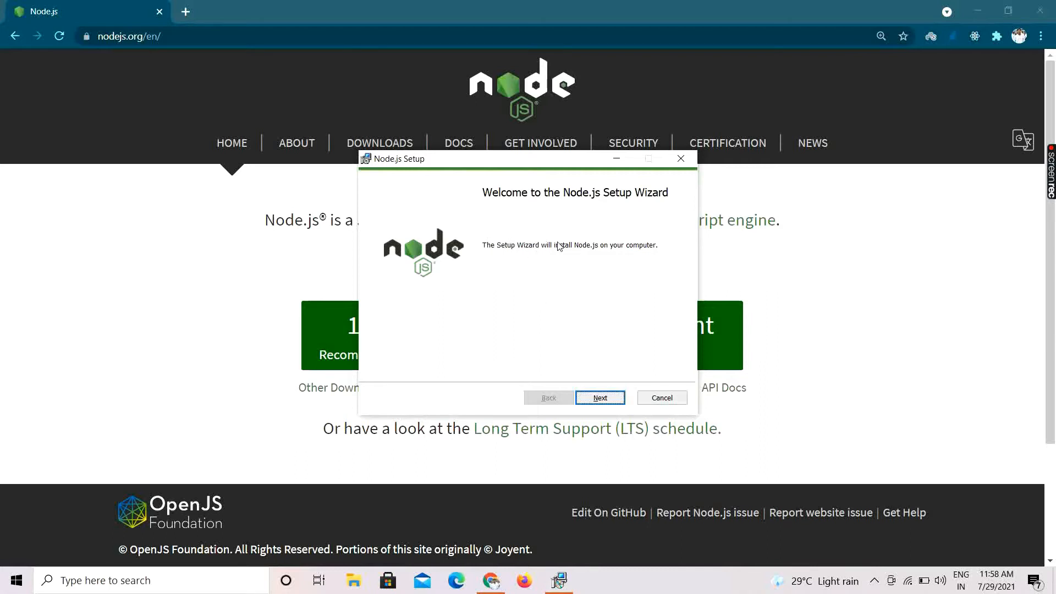
click(604, 398)
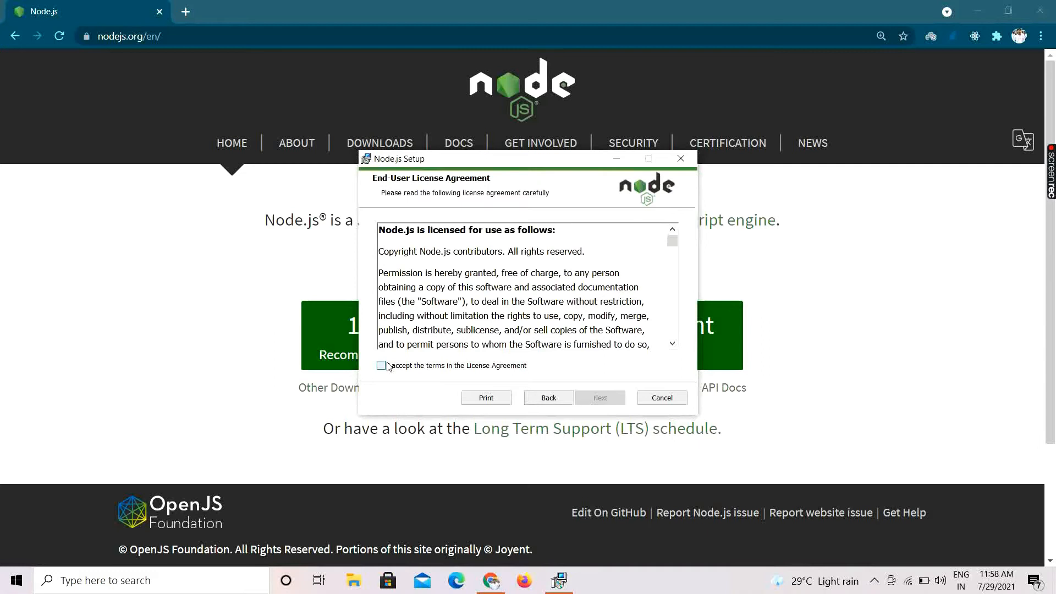
click(385, 367)
click(602, 397)
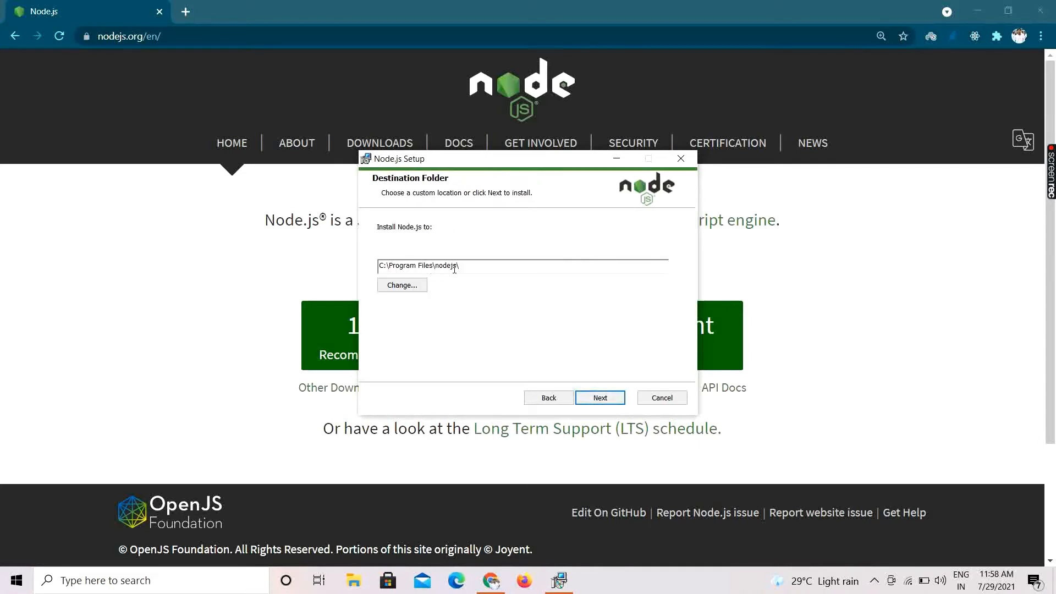
Keep the default destination folder and features, leave out the native module tools, and exit the Node.js setup without installing.
click(612, 400)
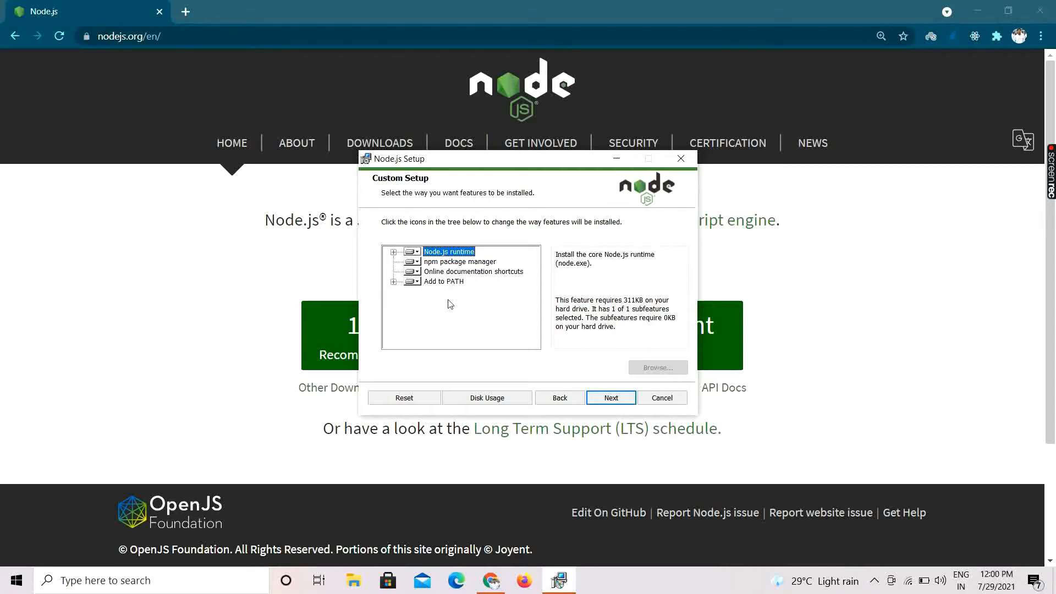
click(604, 399)
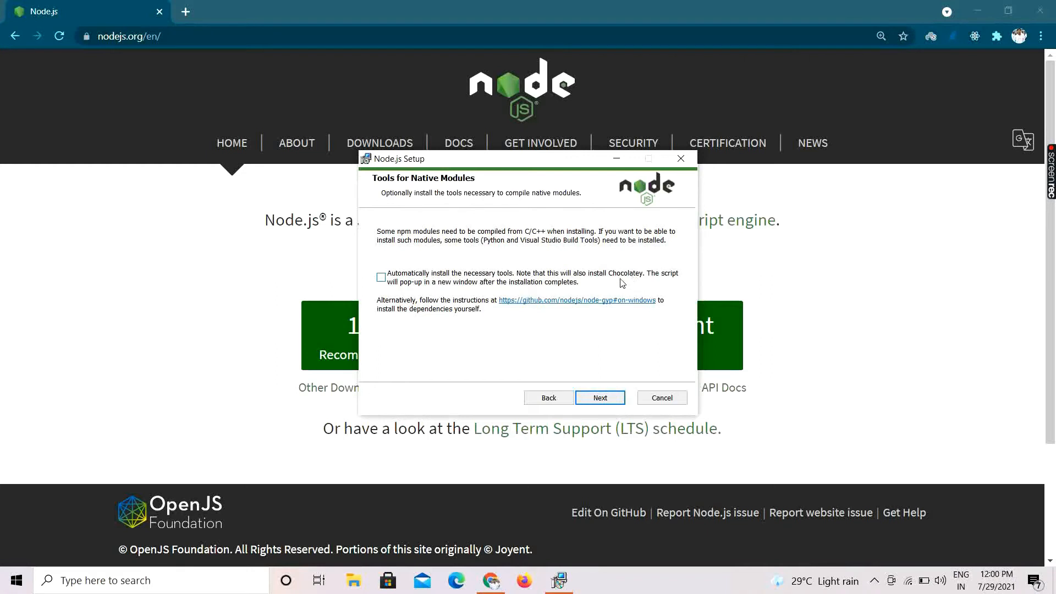
click(598, 398)
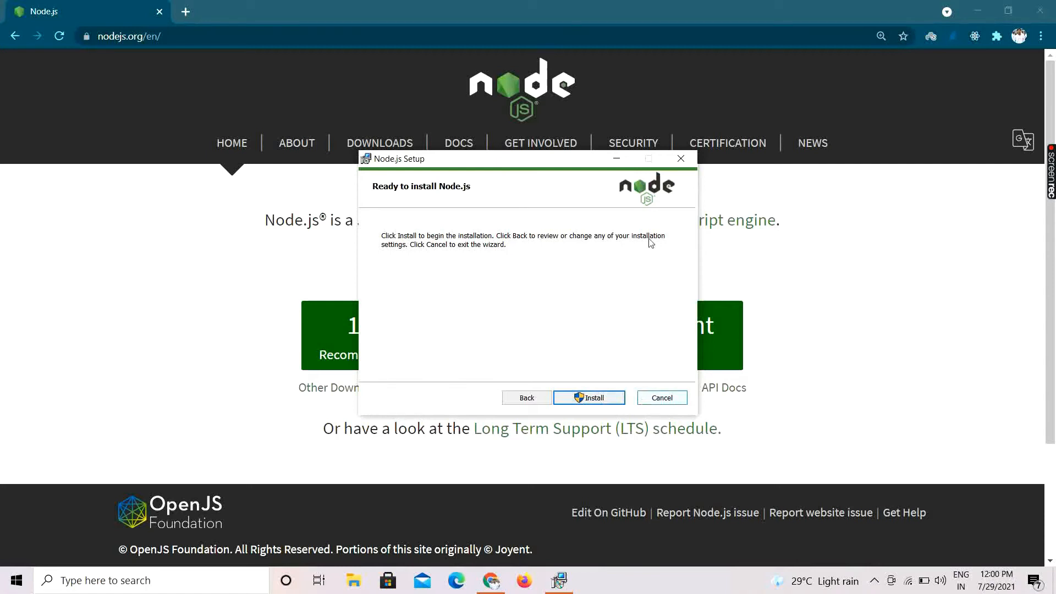
click(681, 159)
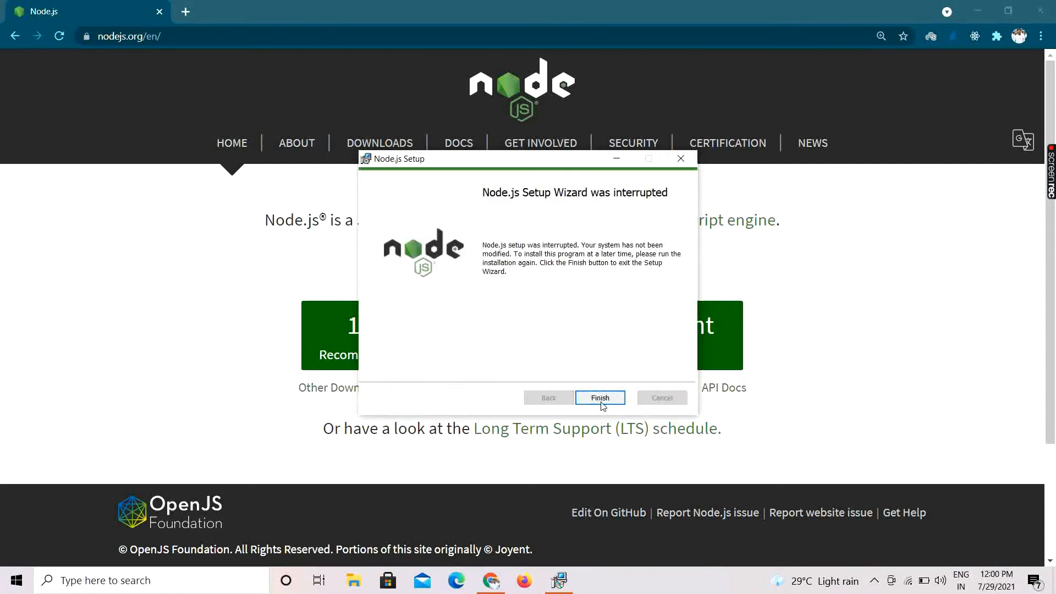
click(602, 401)
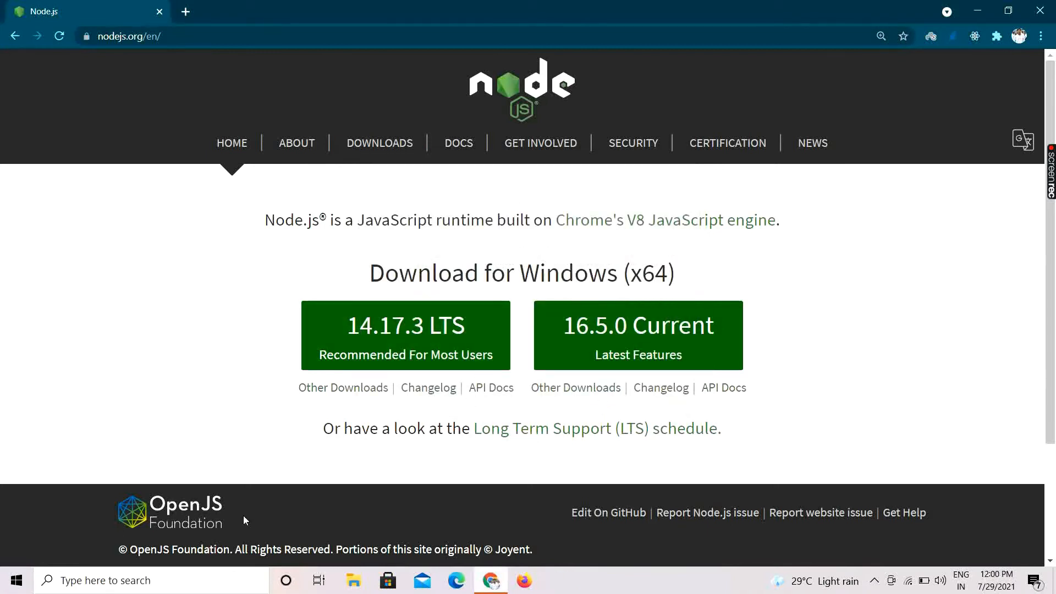
Open Command Prompt and check the installed Node.js version with node --version.
click(78, 581)
text(cmd)
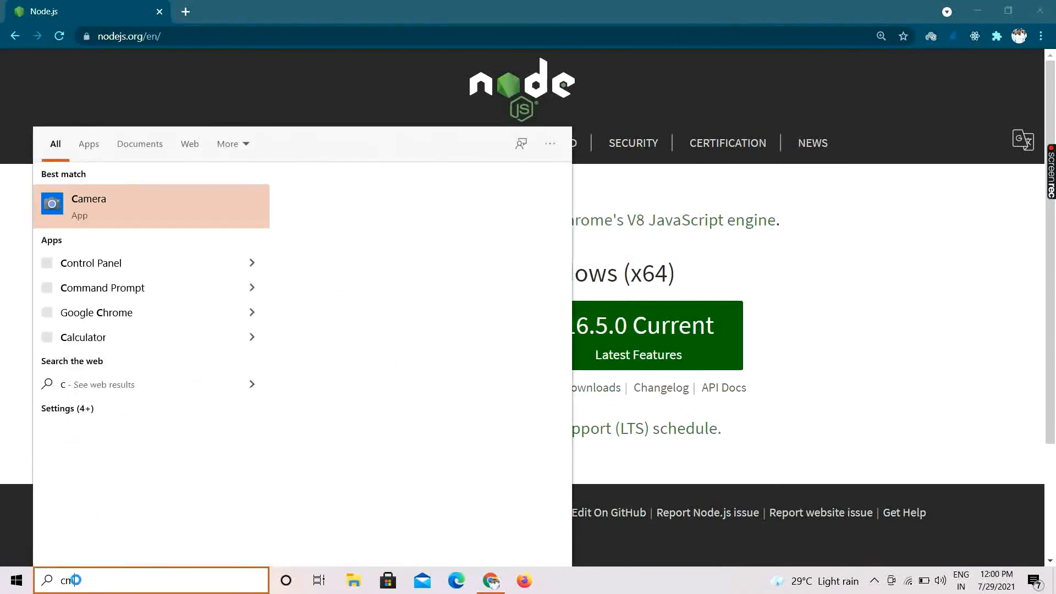
key(Return)
text(n)
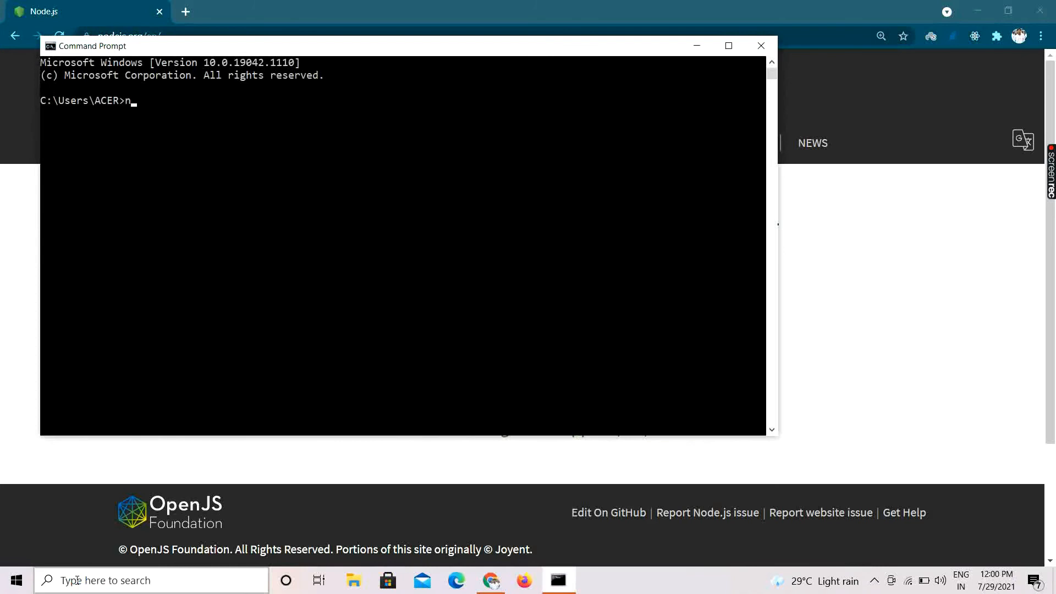
text(ode --version)
key(Return)
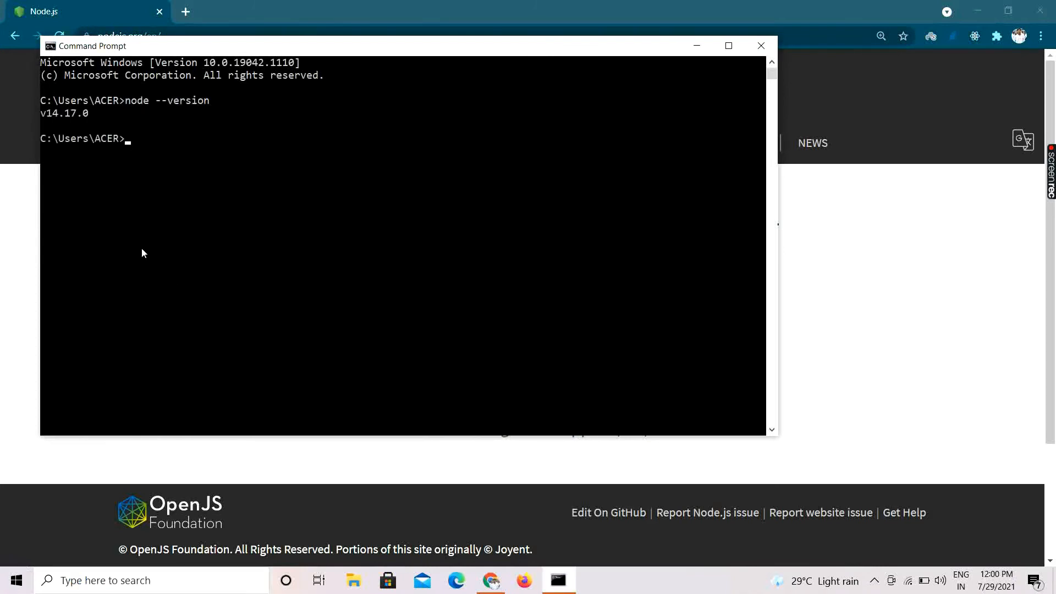
Check the installed npm version with npm --version and close Command Prompt.
drag(107, 116, 138, 143)
text(npm --version)
key(Return)
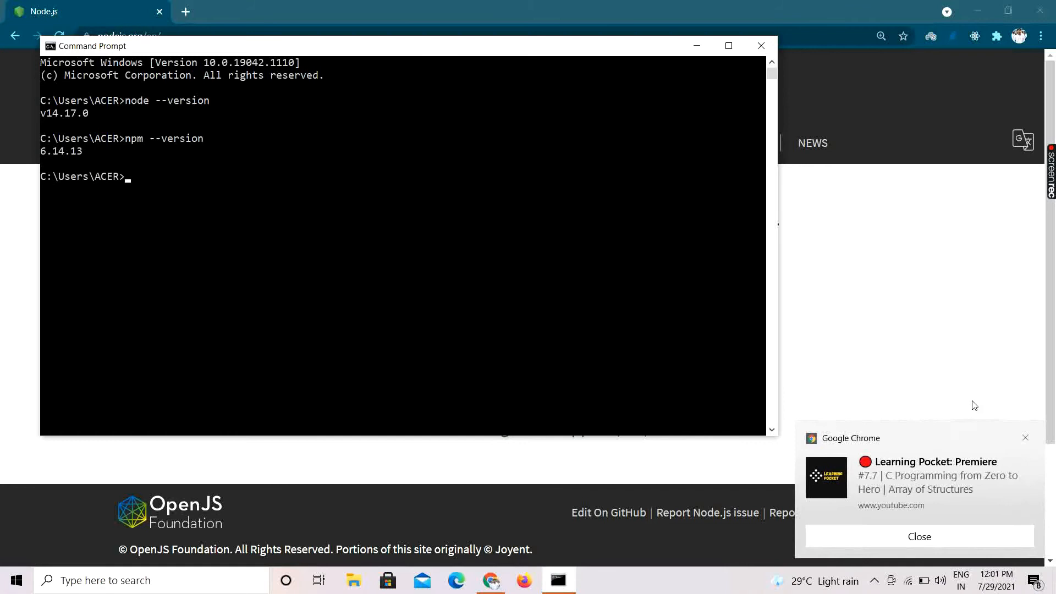
click(1026, 438)
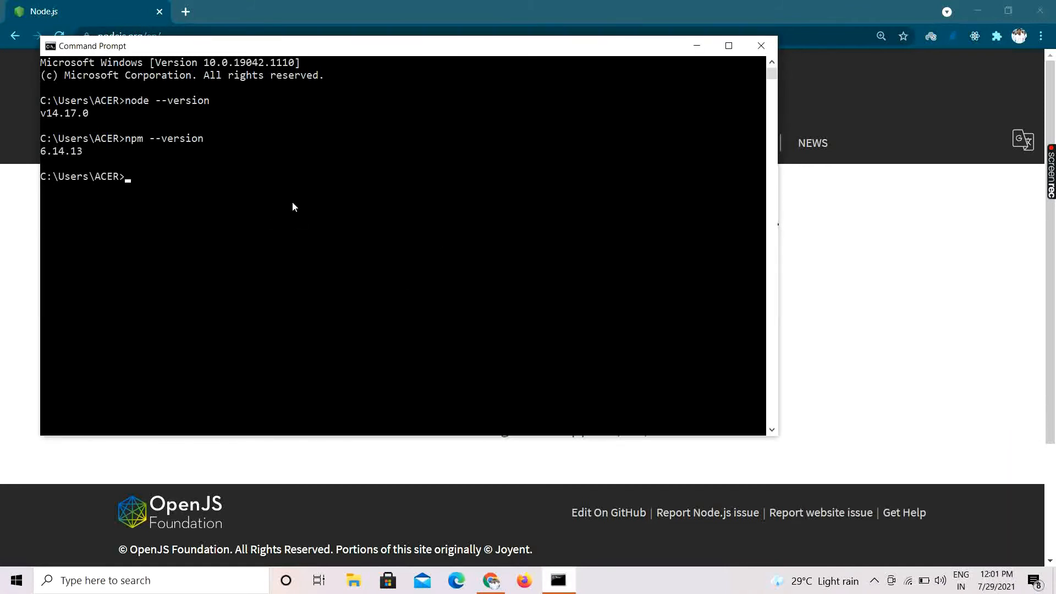
click(763, 45)
In File Explorer, go to C:\Program Files\nodejs and launch the node application.
click(353, 581)
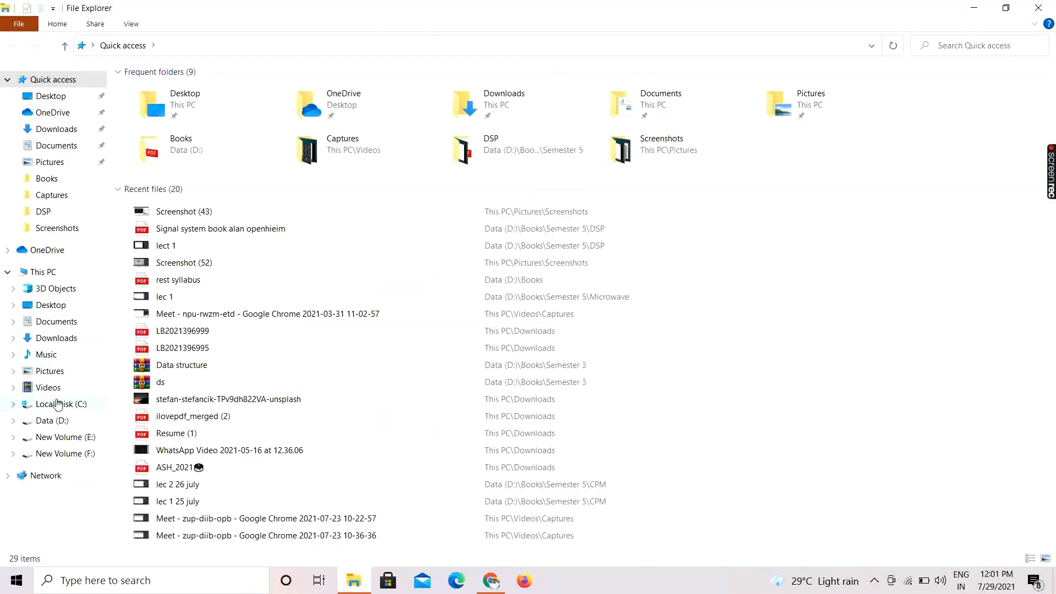
click(55, 406)
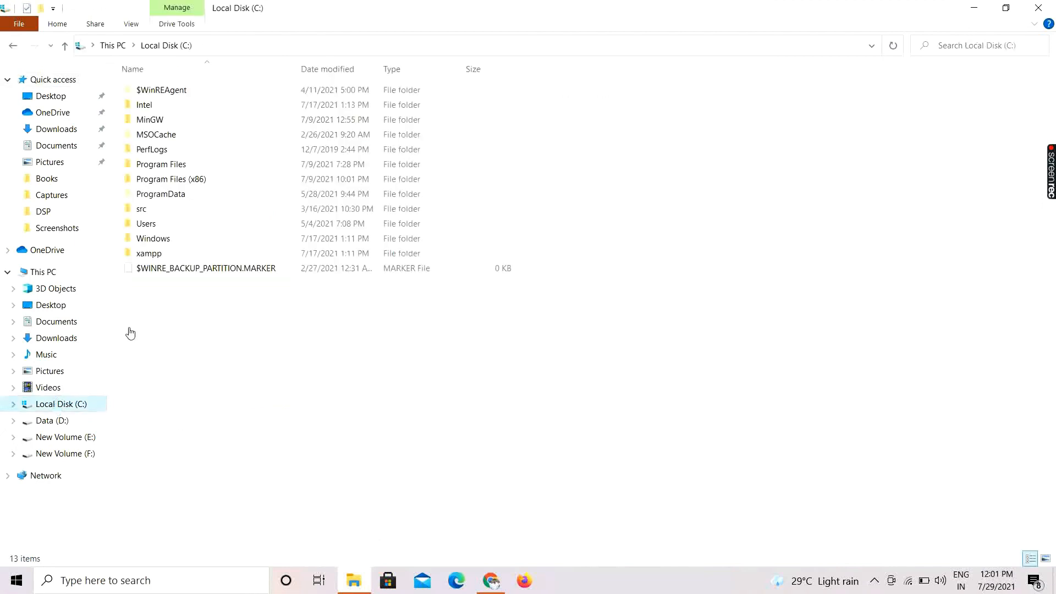
double_click(189, 165)
click(154, 433)
double_click(154, 433)
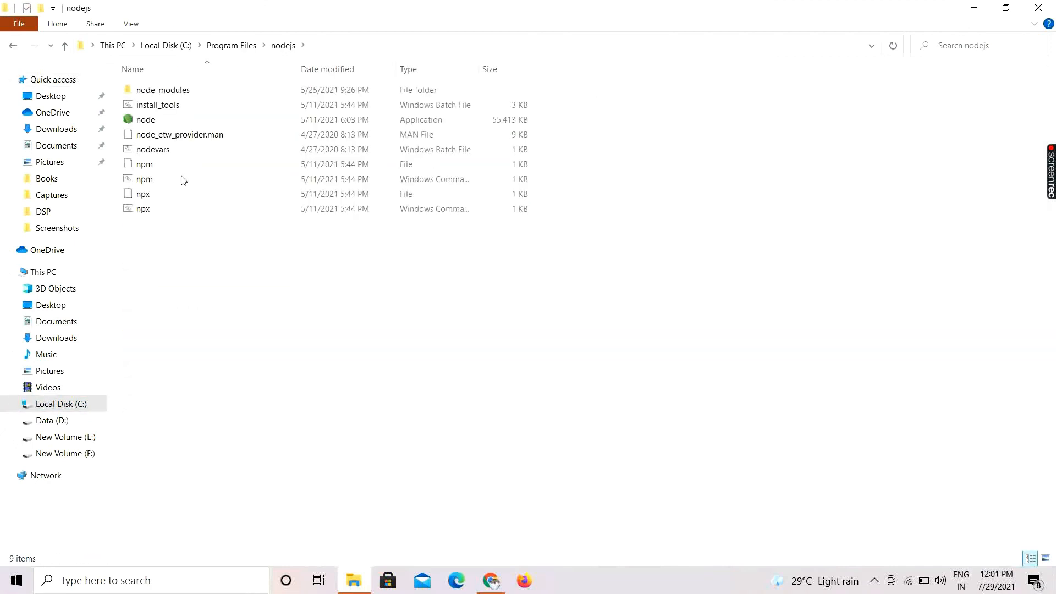
double_click(166, 121)
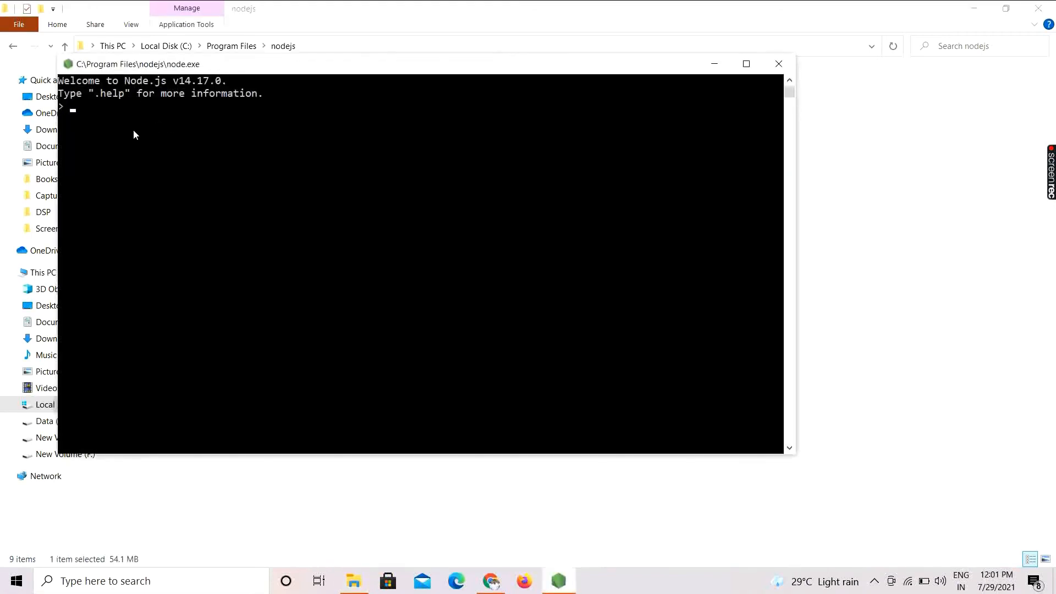
Evaluate 2+3 and 4-2+5 in the Node.js console, and close the console window.
text(2+3)
key(Return)
text(4-2+)
click(134, 113)
text(5)
key(Return)
click(779, 64)
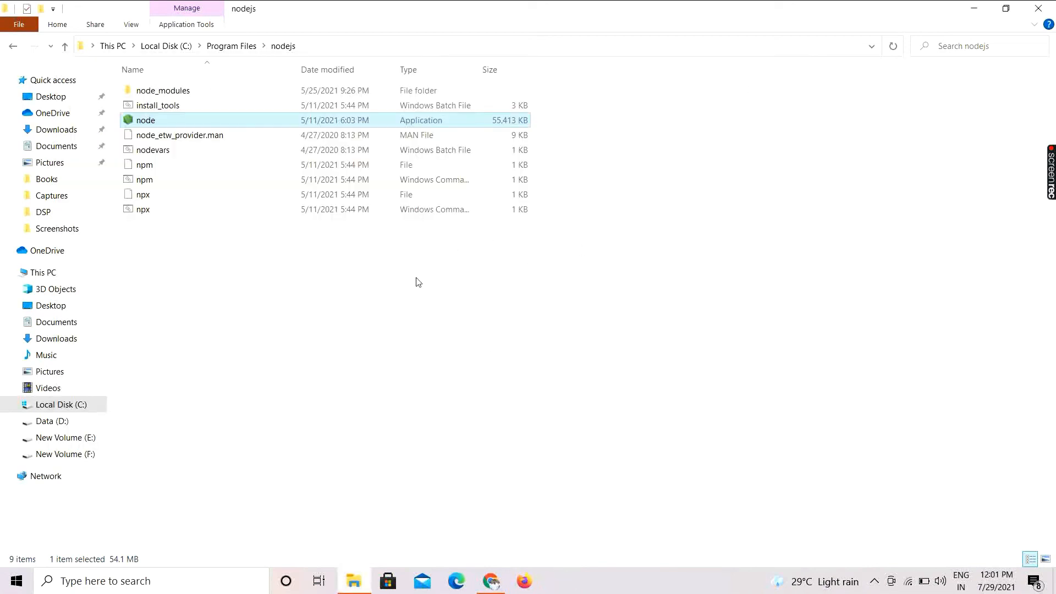